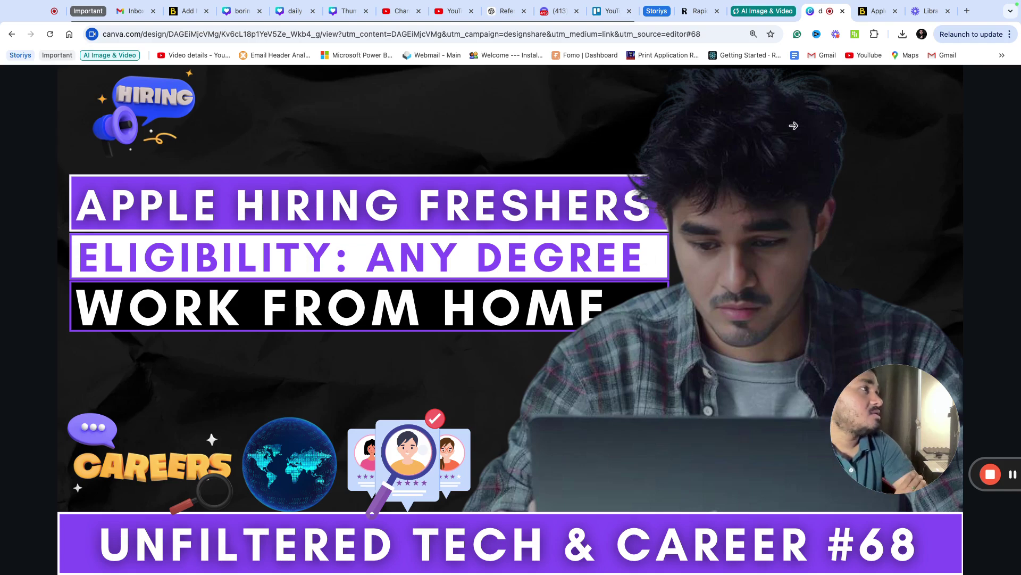
- Bring up the Apple Hiring Freshers job post on boringdude.in
click(879, 14)
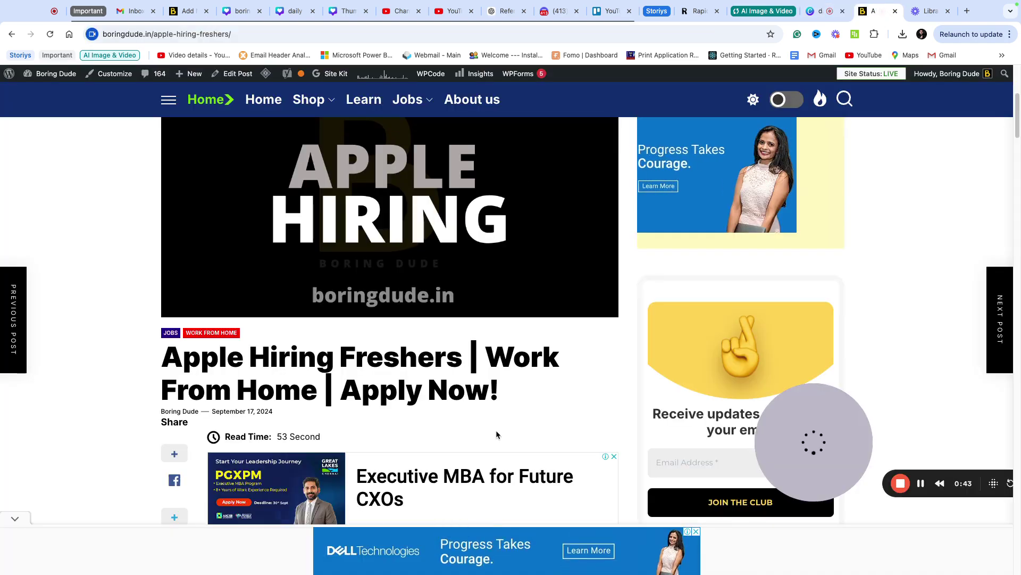
scroll(496, 435, down, 5)
scroll(496, 434, down, 3)
scroll(495, 435, down, 3)
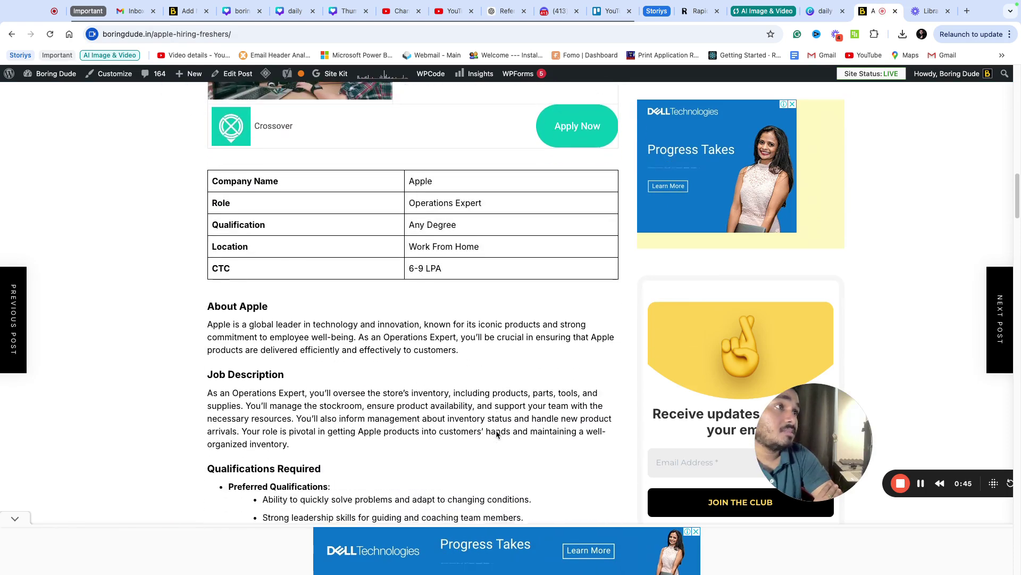
scroll(495, 434, up, 1)
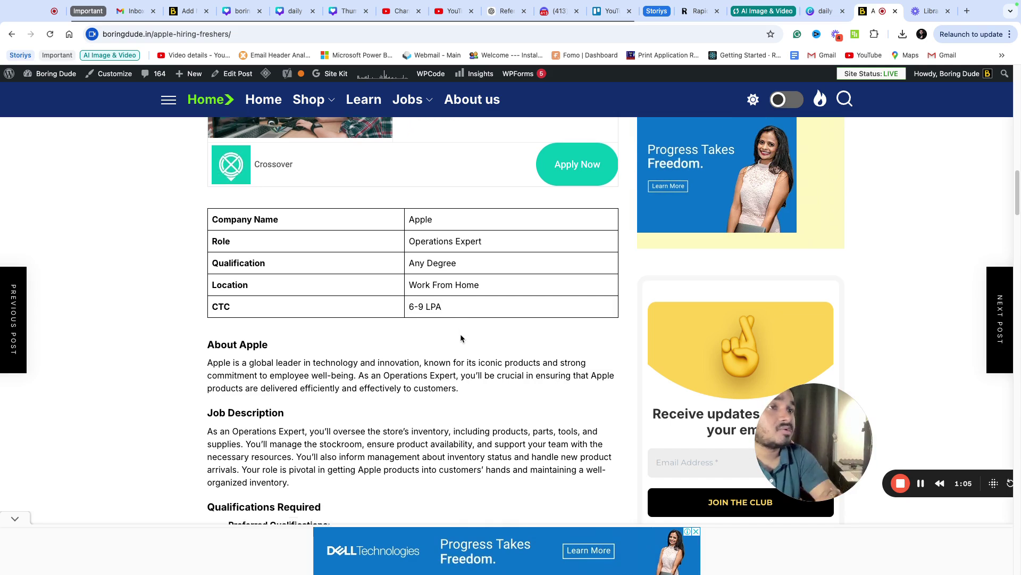
scroll(461, 338, down, 2)
scroll(437, 327, down, 1)
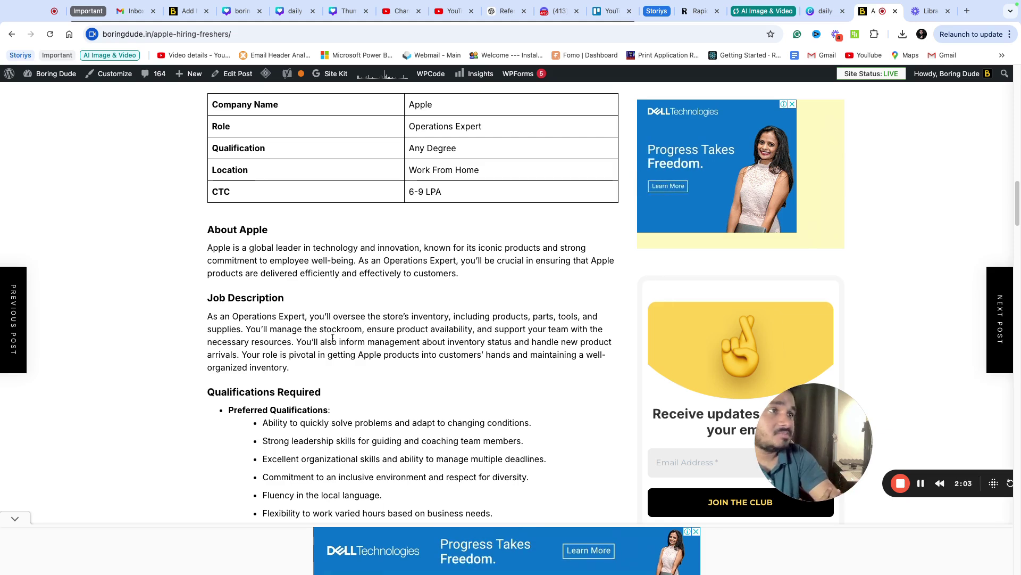
scroll(333, 339, down, 1)
scroll(332, 337, down, 1)
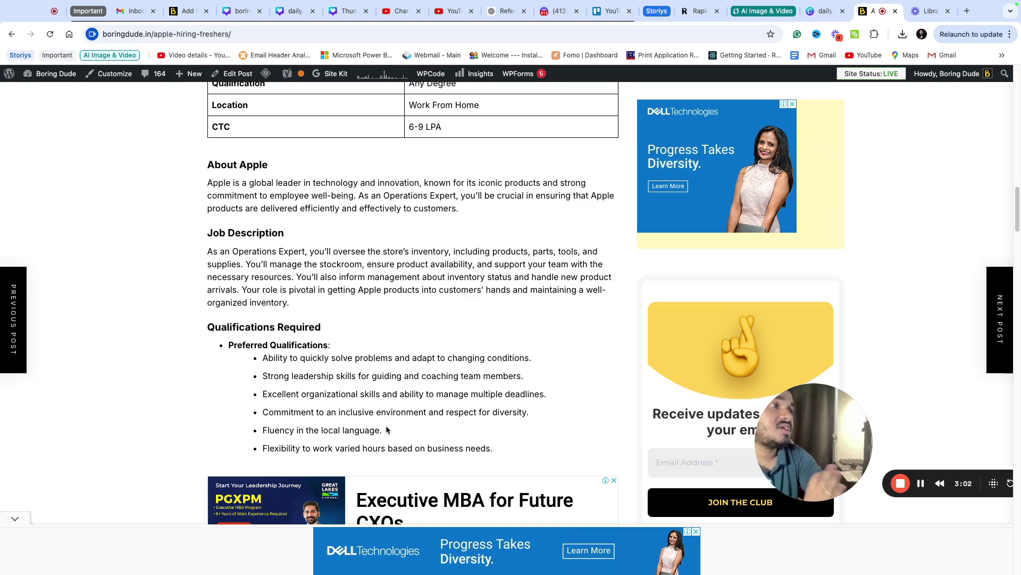
scroll(445, 406, down, 3)
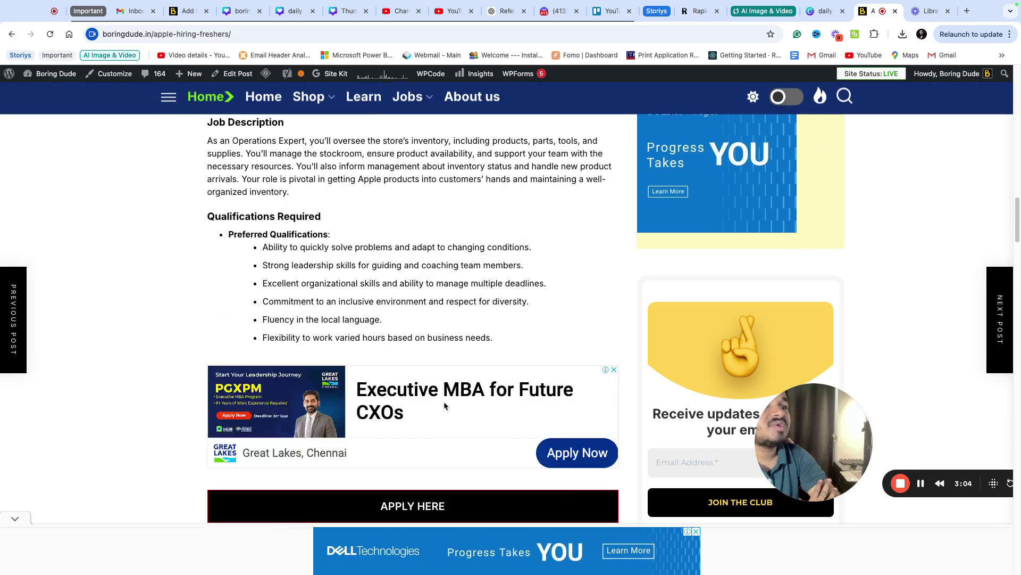
scroll(445, 405, down, 5)
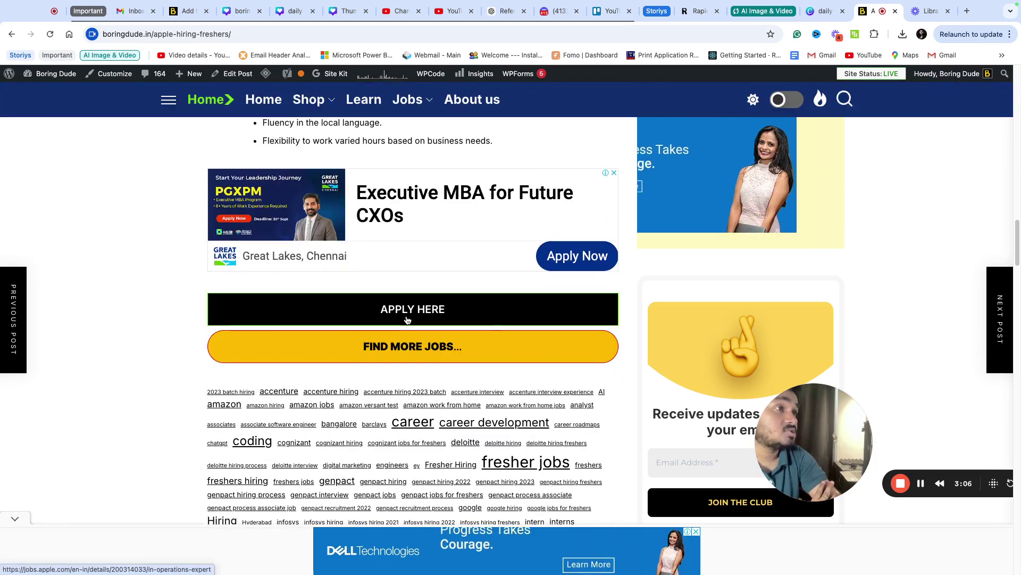
scroll(406, 319, up, 5)
scroll(405, 319, up, 5)
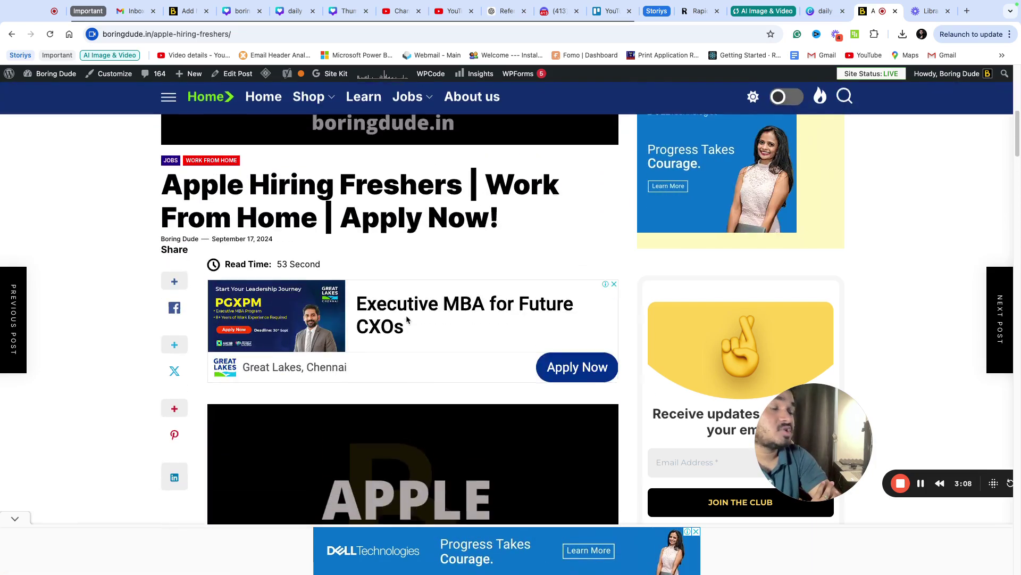
scroll(407, 319, down, 10)
scroll(406, 319, up, 10)
scroll(406, 320, up, 3)
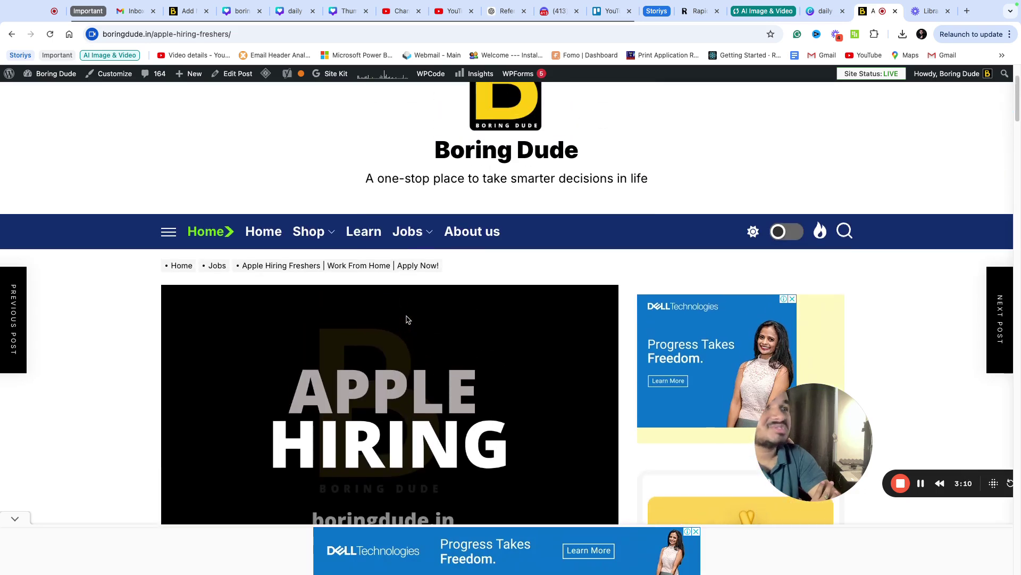
mouse_move(408, 232)
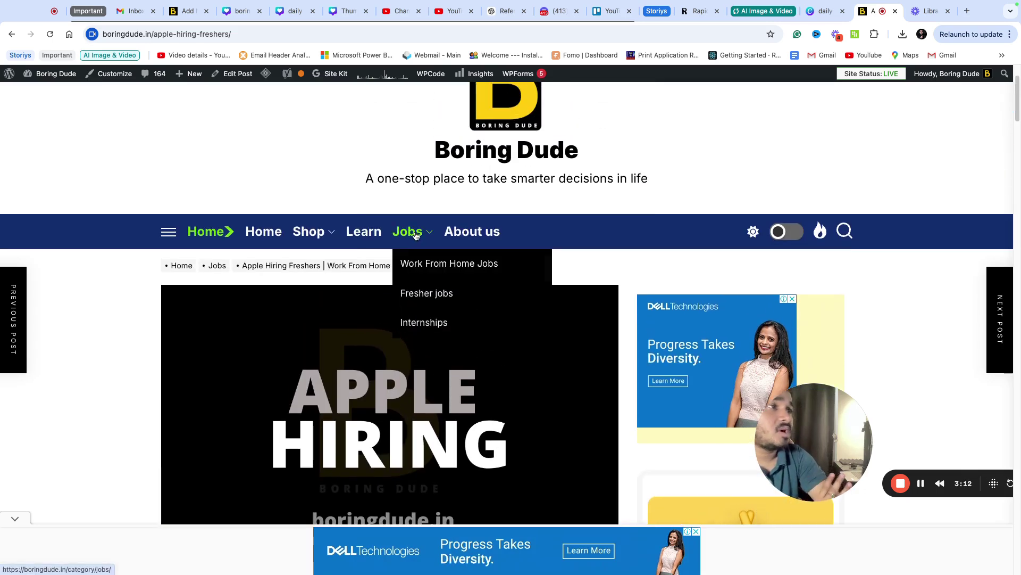
scroll(478, 437, down, 4)
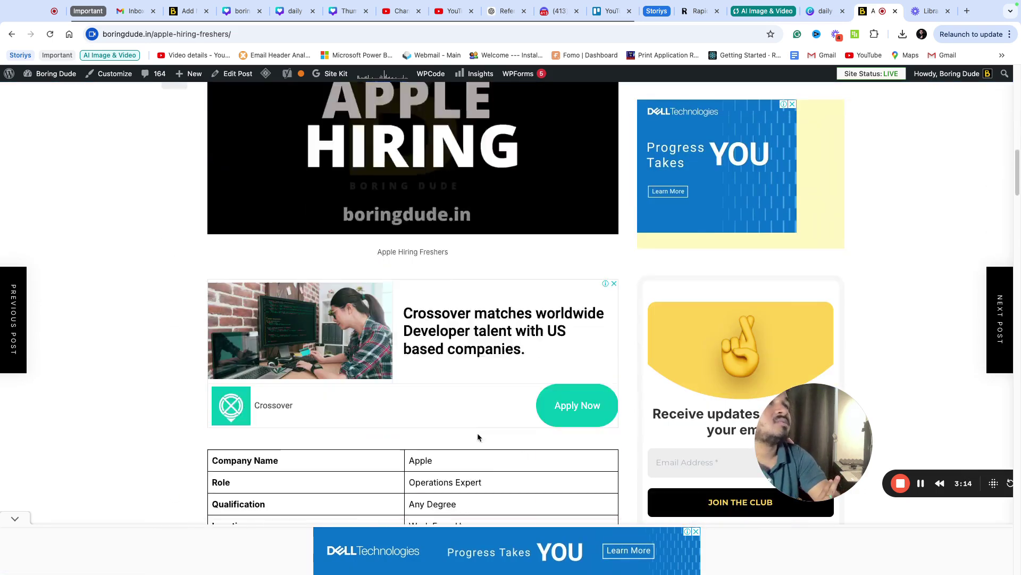
scroll(478, 437, down, 1)
scroll(478, 437, down, 2)
scroll(478, 438, down, 1)
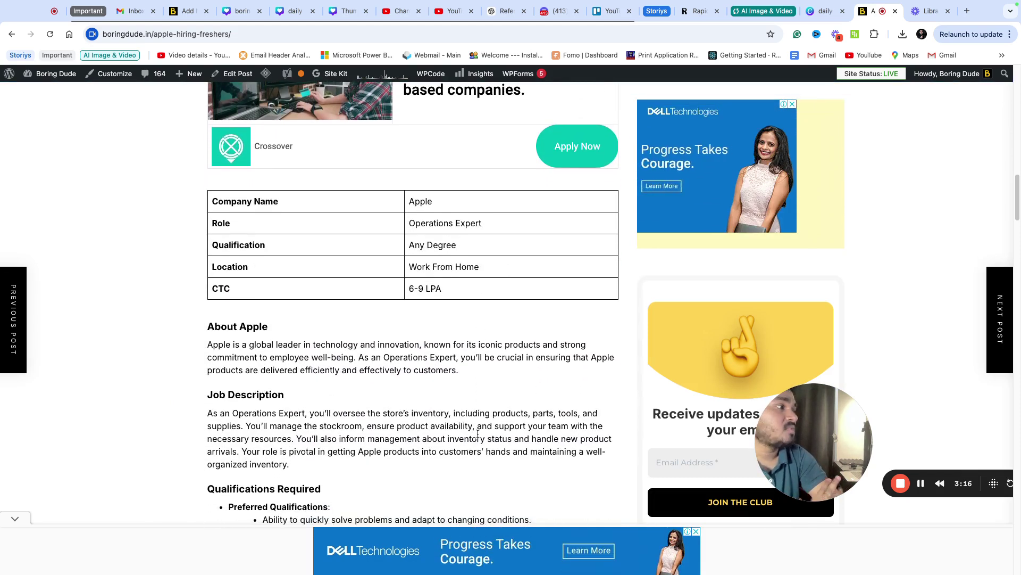